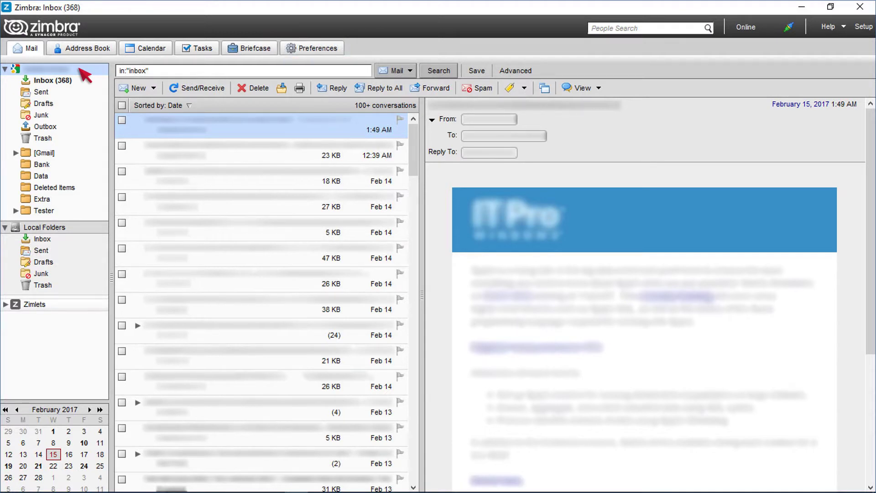
pyautogui.click(305, 50)
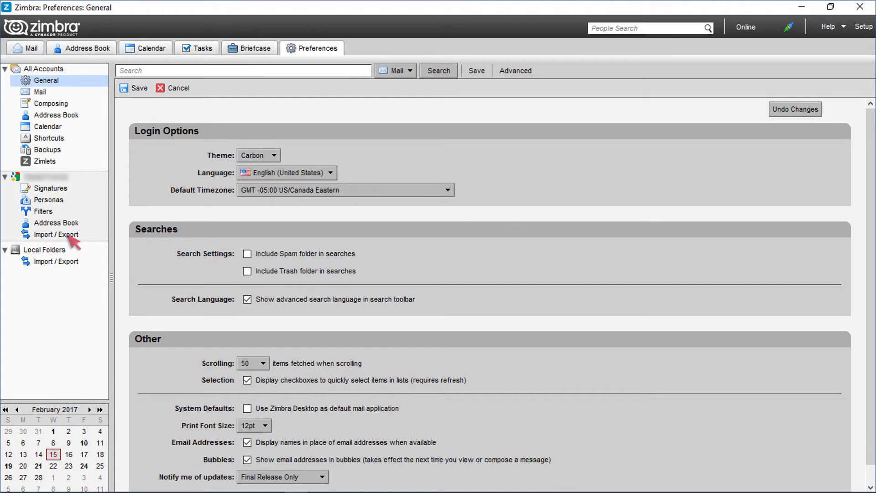
# Step: Go to Import / Export under the account in the left pane
pyautogui.click(56, 234)
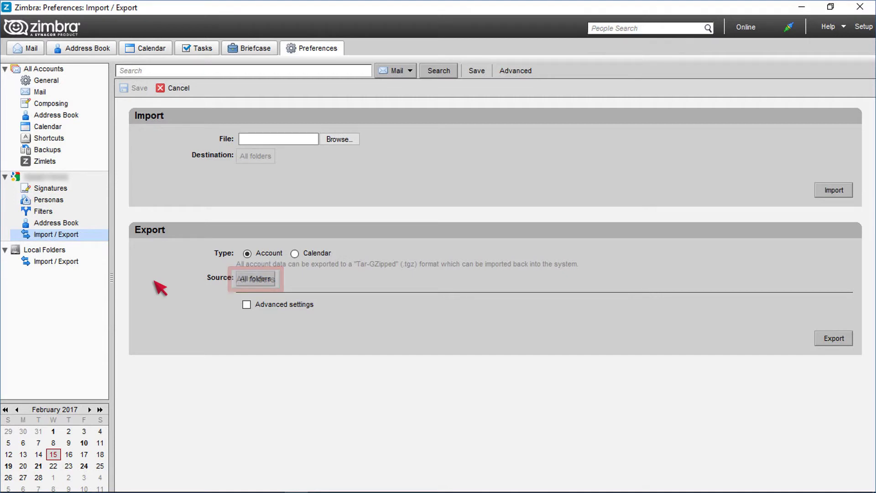
# Step: Bring up the All folders chooser for Source, then cancel it to keep all folders
pyautogui.click(256, 279)
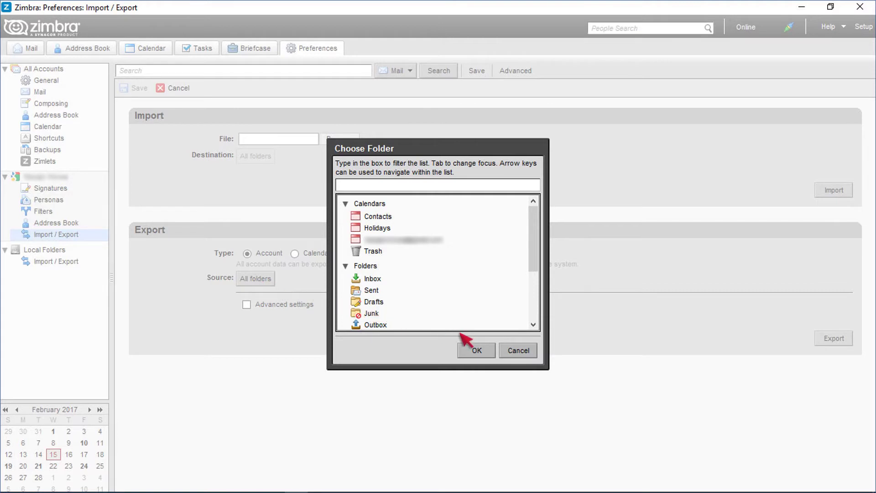
pyautogui.click(519, 351)
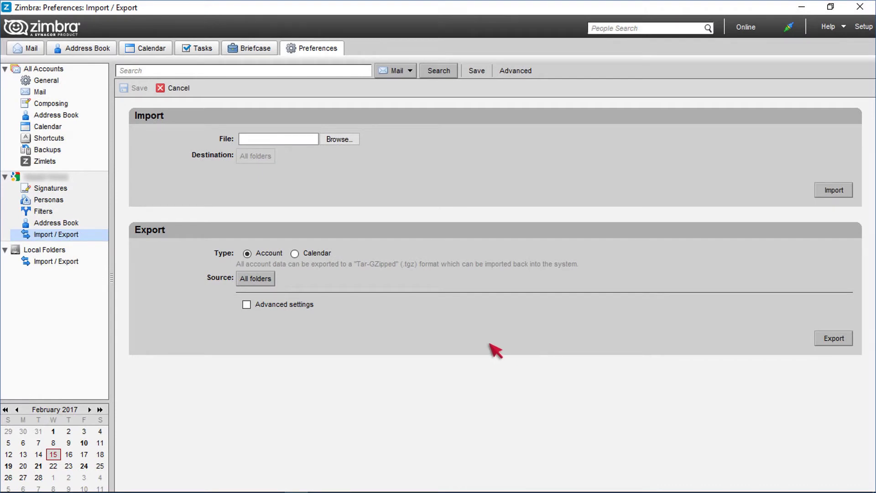
# Step: Enable Advanced settings and check the Start On and End On pickers, leaving dates blank
pyautogui.click(247, 304)
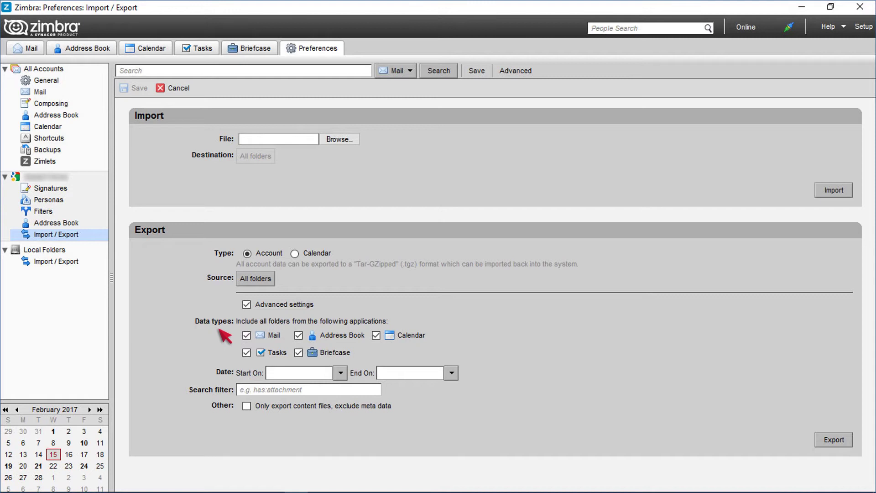
pyautogui.click(340, 374)
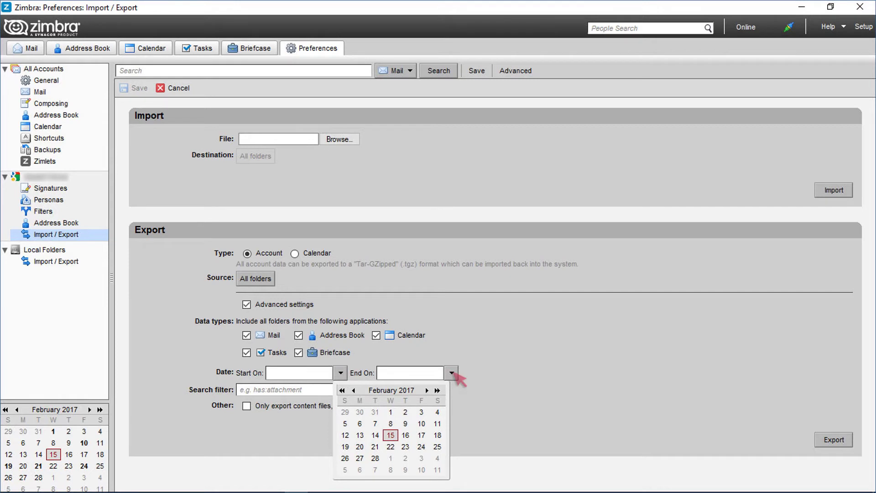
pyautogui.click(452, 374)
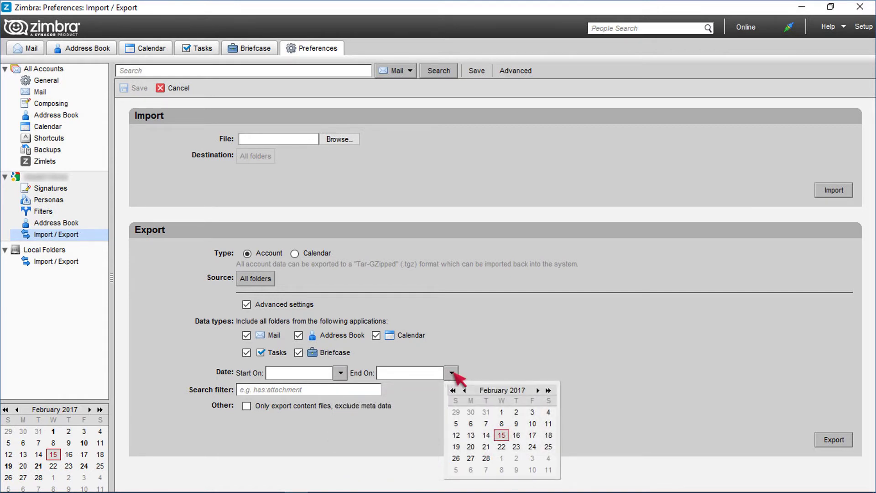
pyautogui.click(453, 374)
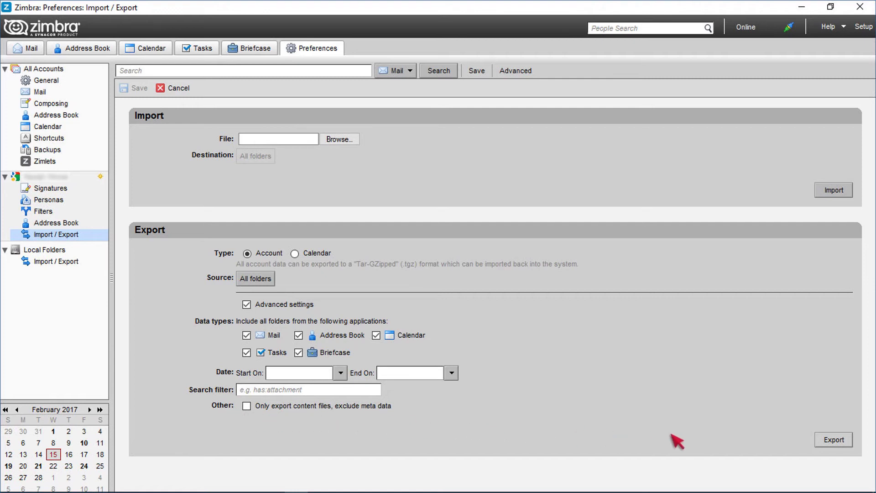
# Step: Export the account and save All-2017-02-15-093745.tgz to the Zimbra Backup folder
pyautogui.click(834, 439)
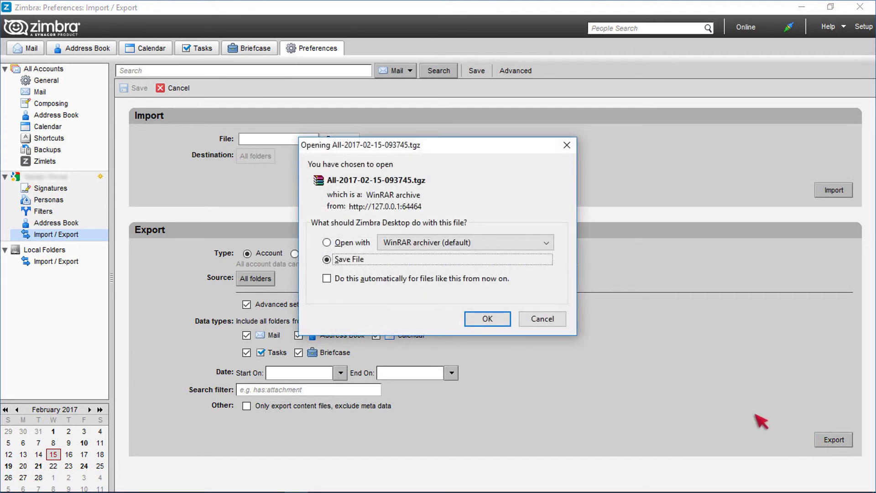
pyautogui.click(488, 320)
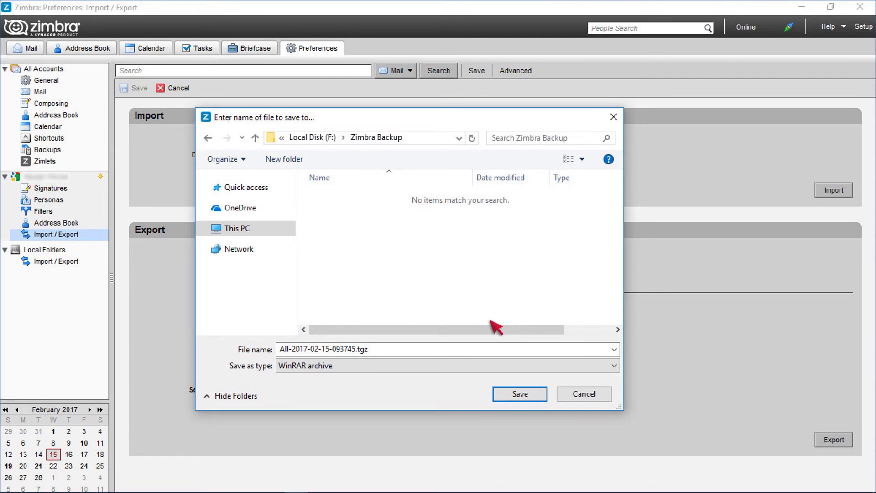
pyautogui.click(521, 394)
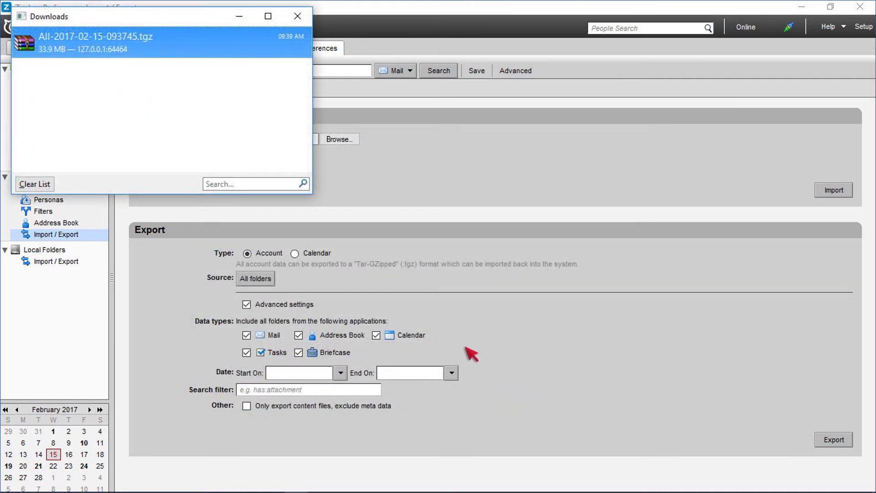
# Step: Use Open Containing Folder on the downloaded .tgz backup to show it in File Explorer
pyautogui.rightClick(152, 50)
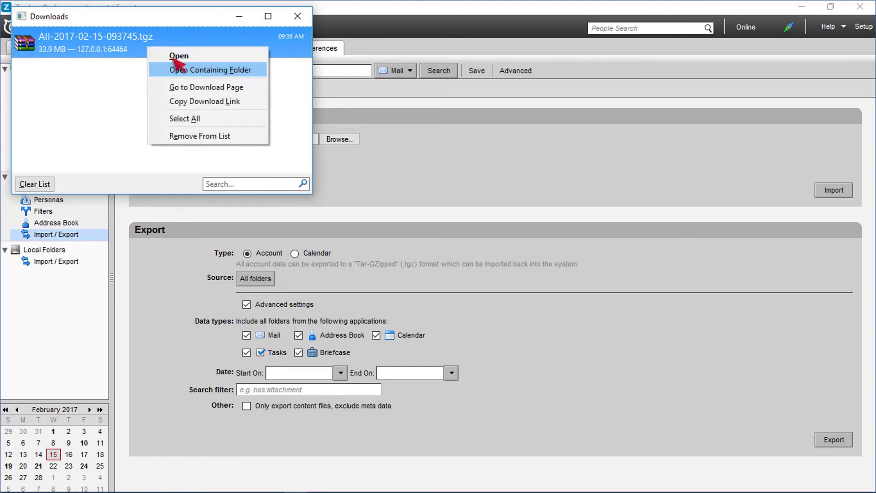
pyautogui.click(204, 72)
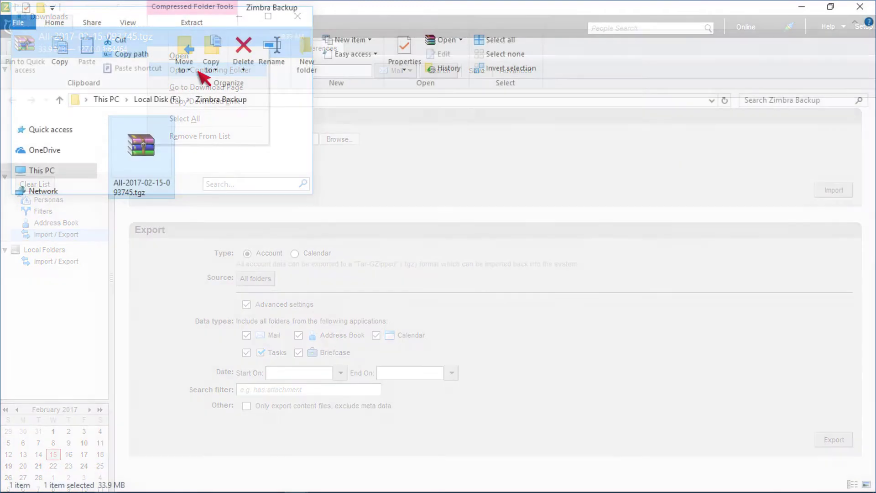